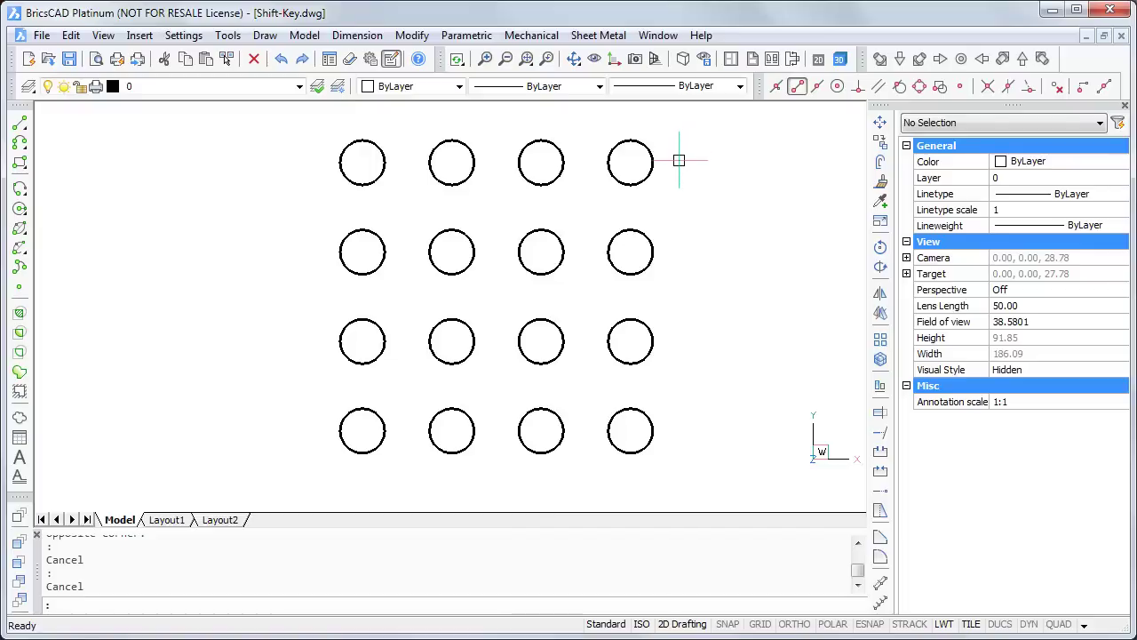
Step: Select the four top-row circles, then window-select the second- and third-row circles
left_click(630, 184)
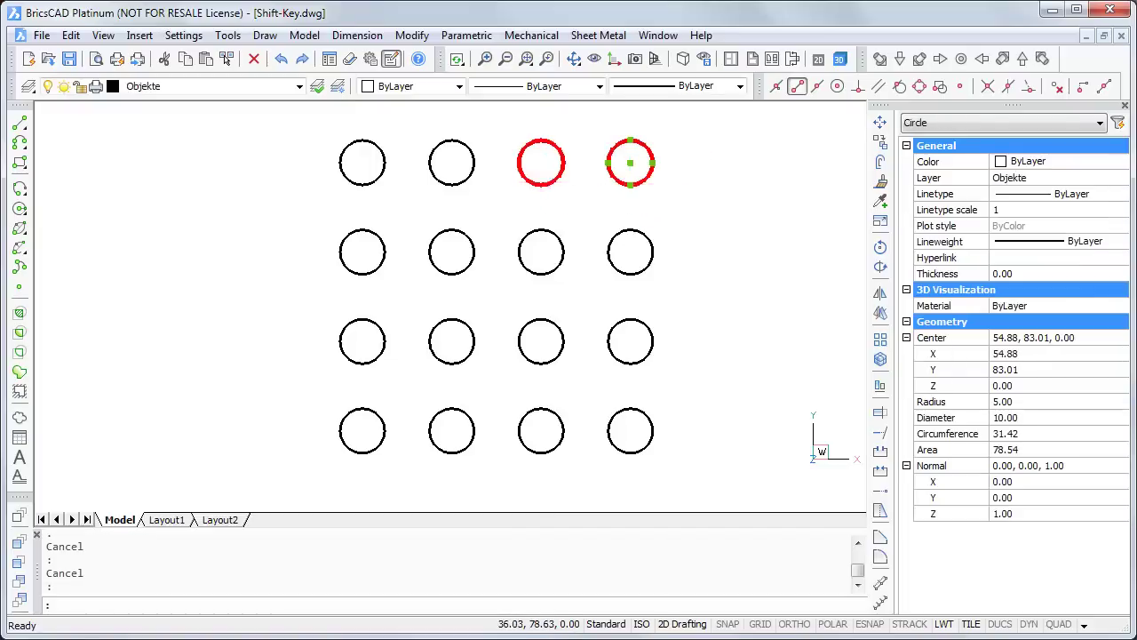
left_click(541, 184)
left_click(451, 184)
left_click(346, 178)
left_click(300, 207)
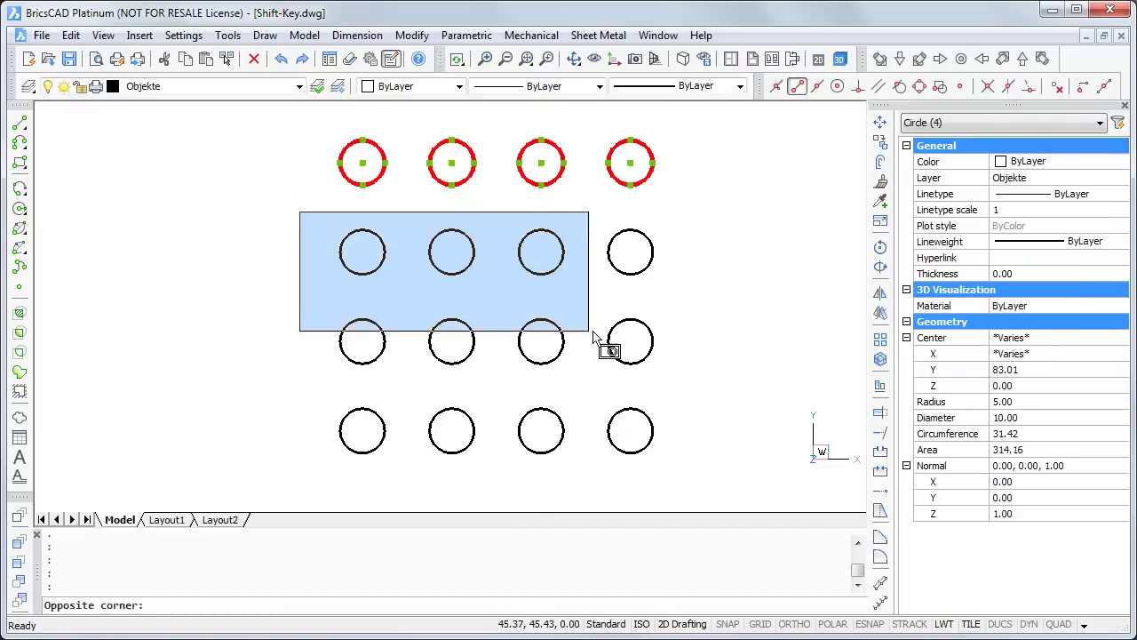
left_click(710, 321)
left_click(708, 304)
left_click(324, 391)
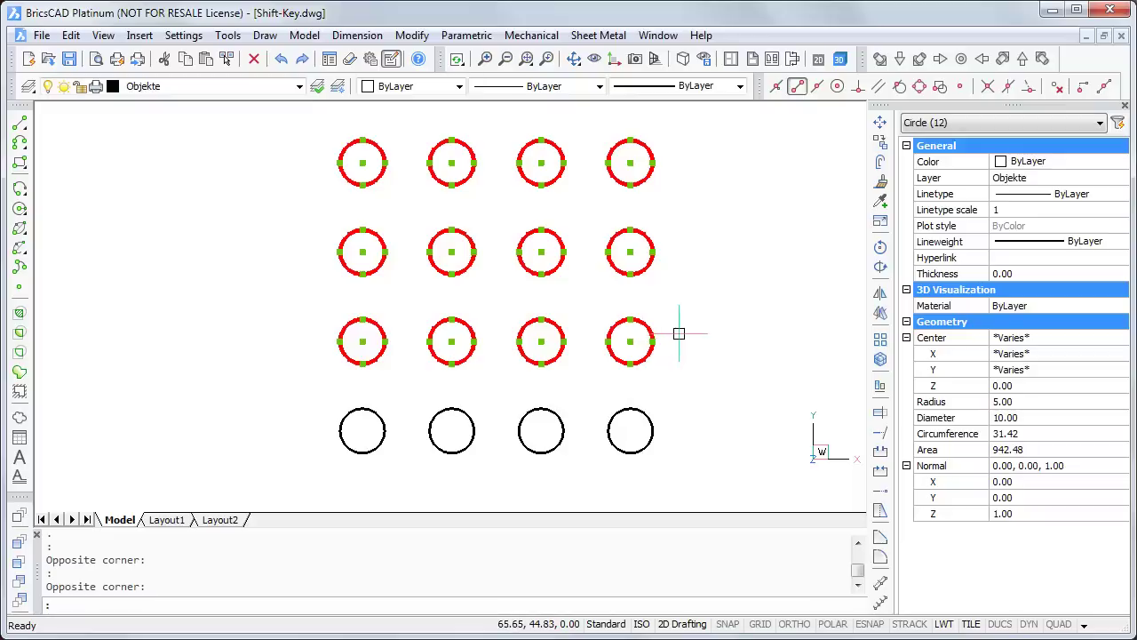
Step: Deselect the four third-row circles individually, then window-deselect rows two and one
left_click(651, 327, "shift")
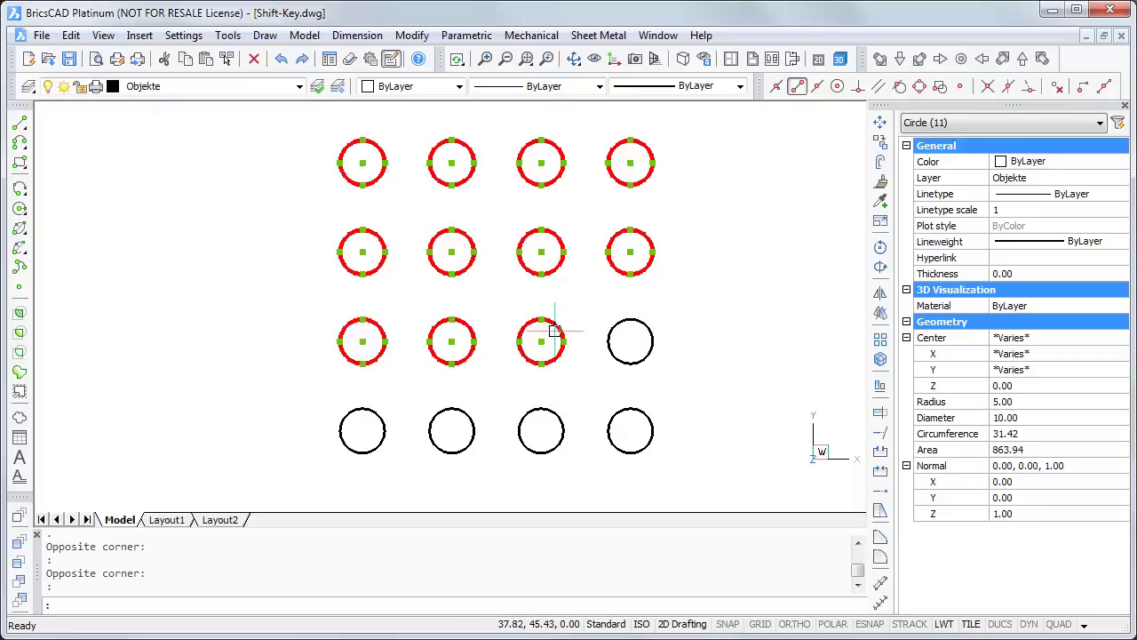
left_click(555, 329, "shift")
left_click(473, 326, "shift")
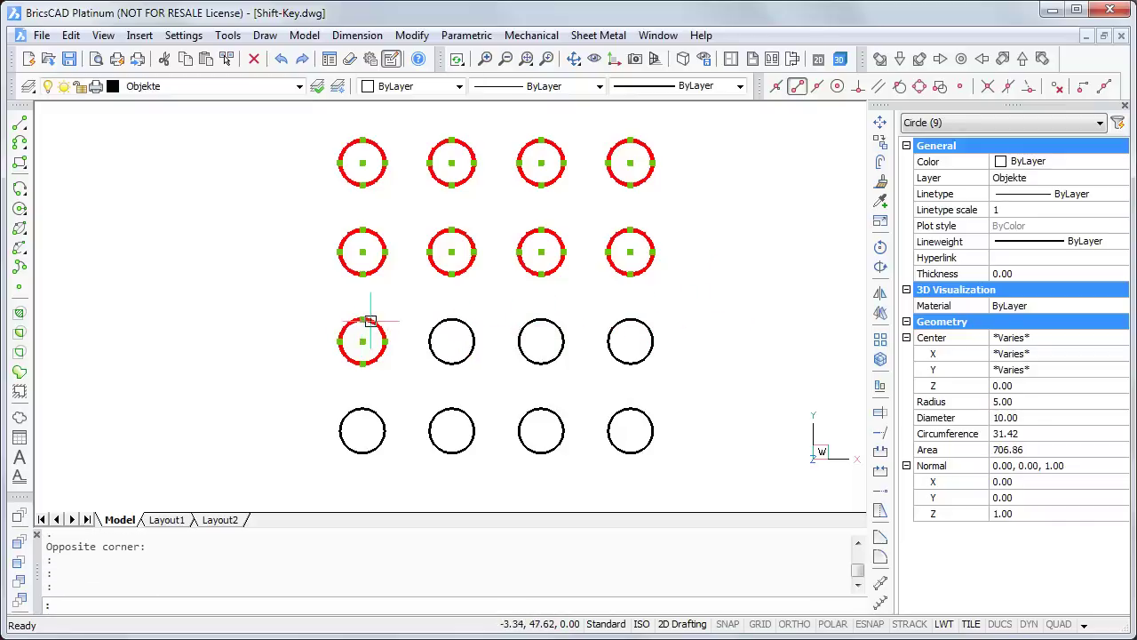
left_click(371, 320, "shift")
left_click(327, 296, "shift")
left_click(687, 218, "shift")
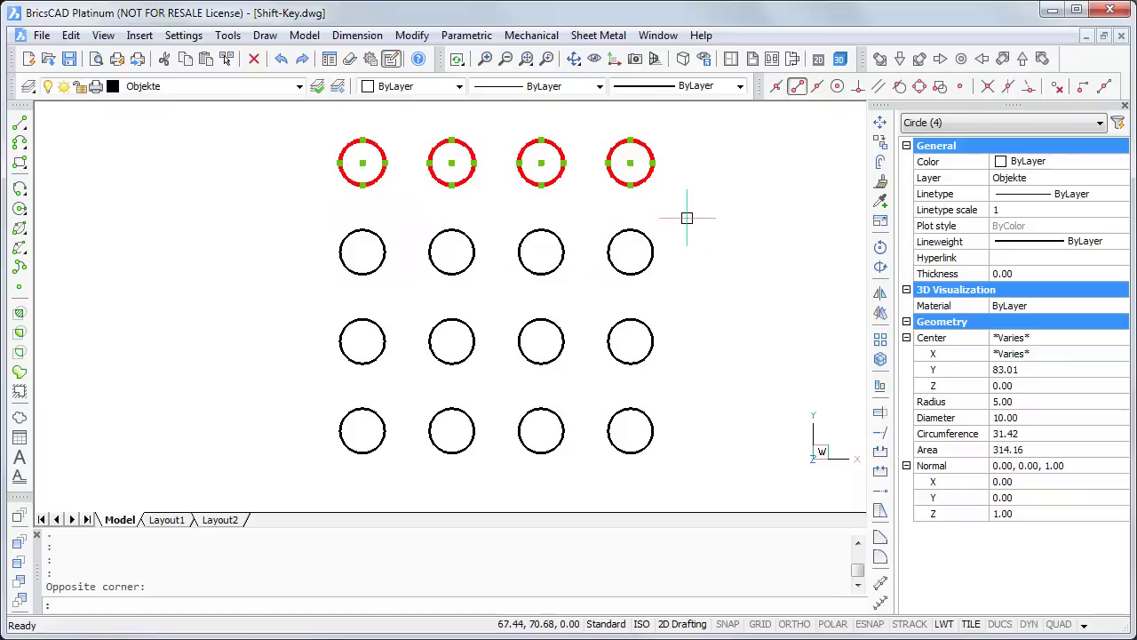
left_click(701, 198, "shift")
left_click(325, 123, "shift")
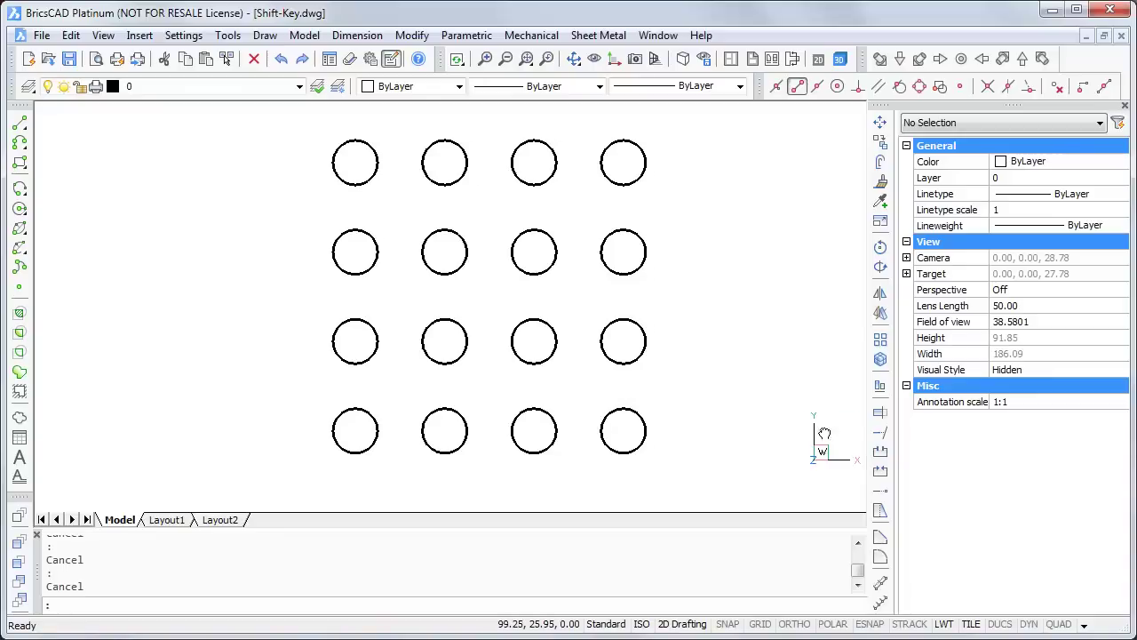
Step: In empty space, start a line outline with a left segment and vertices along the top
middle_click_drag(835, 436, 438, 429)
middle_click_drag(625, 396, 352, 400)
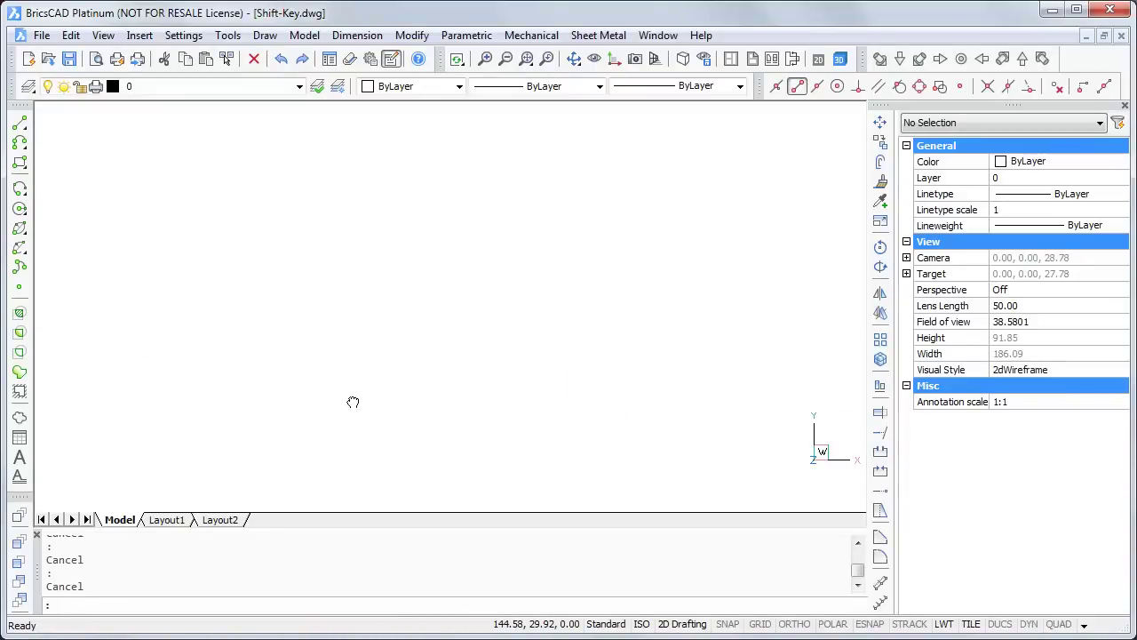
left_click(20, 121)
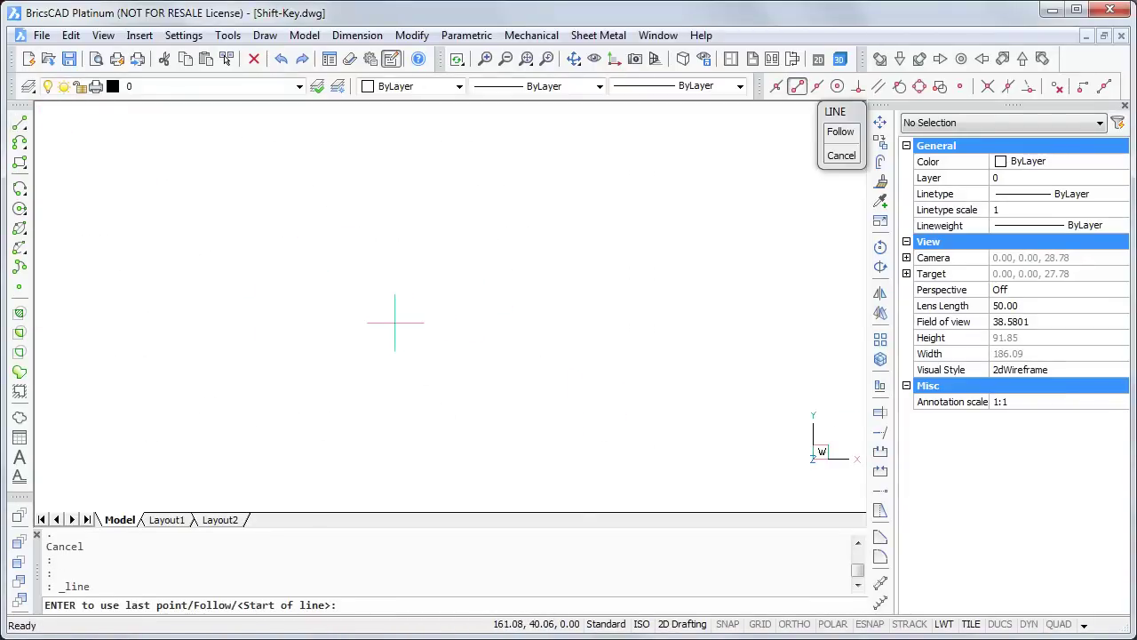
left_click(382, 324)
left_click(391, 242)
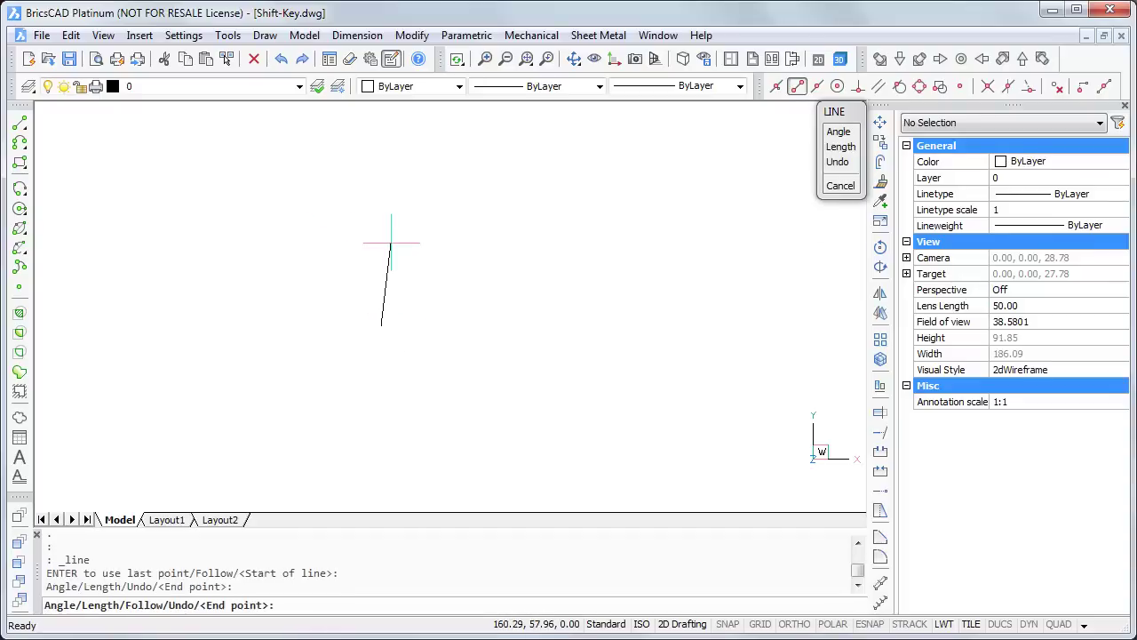
left_click(521, 211)
left_click(632, 211)
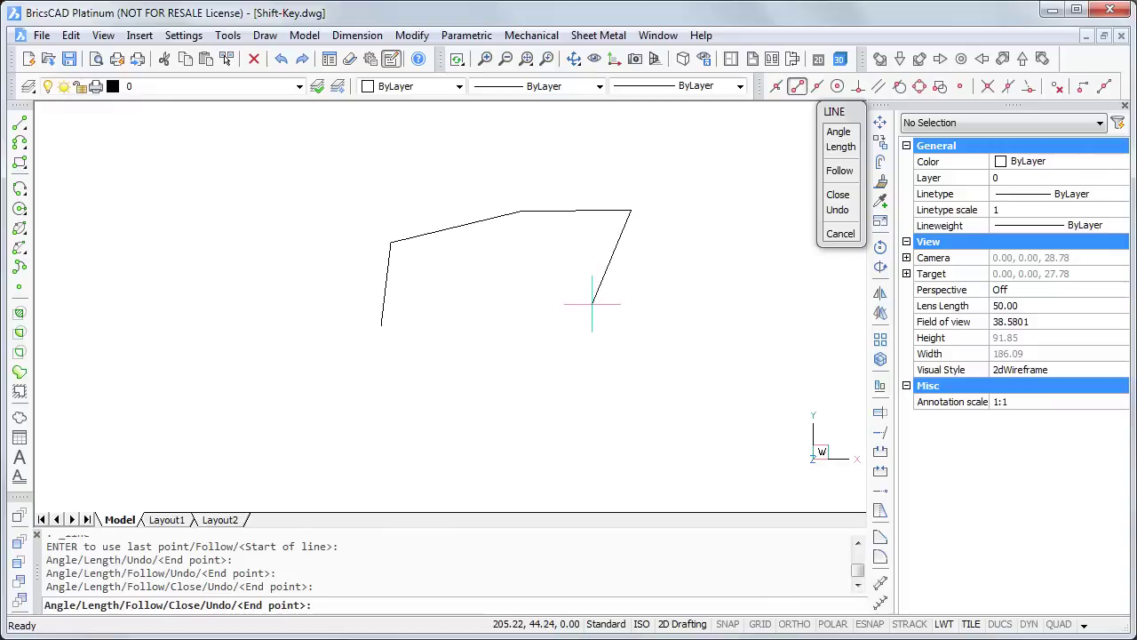
Step: Continue the outline down the right side and form a rectangular notch ending leftward
left_click(713, 261)
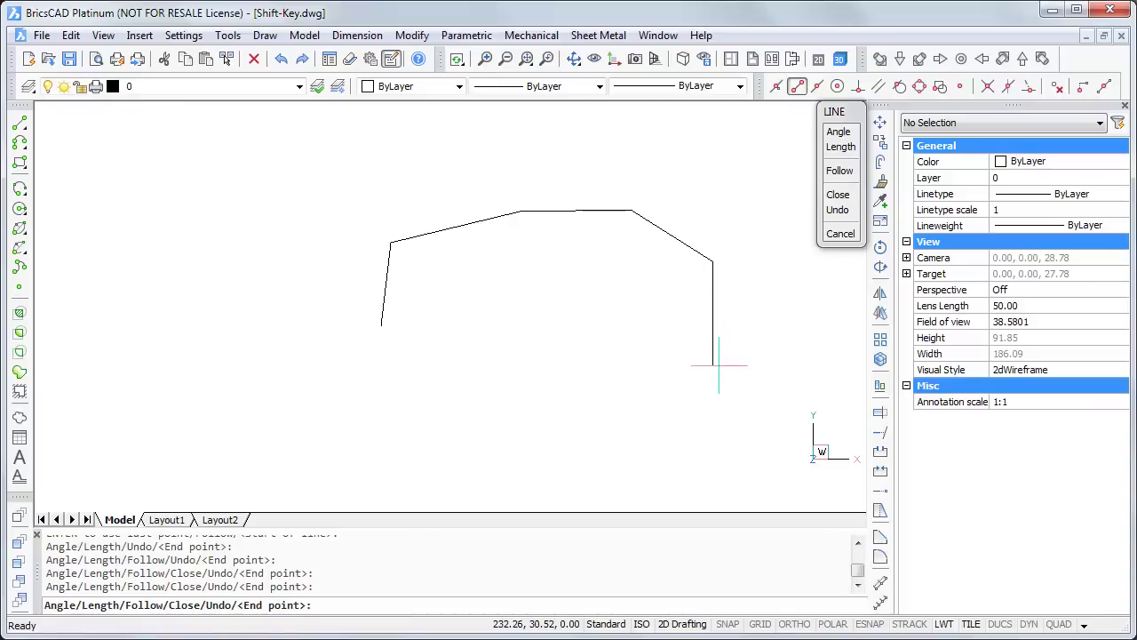
left_click(716, 367, "shift")
left_click(596, 367, "shift")
left_click(596, 299, "shift")
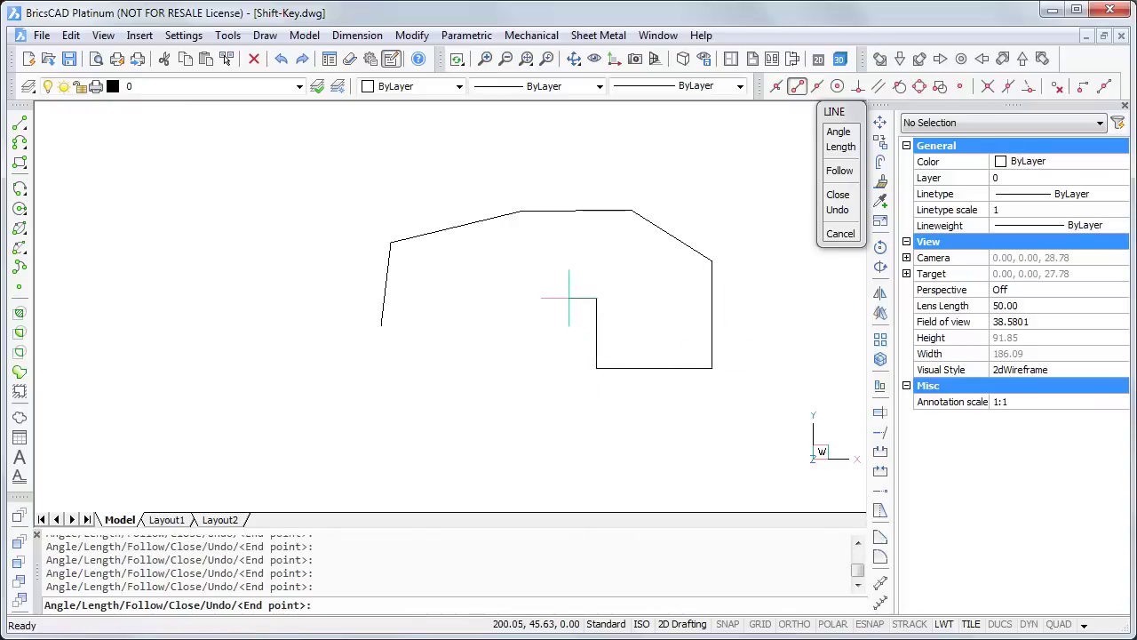
left_click(454, 299, "shift")
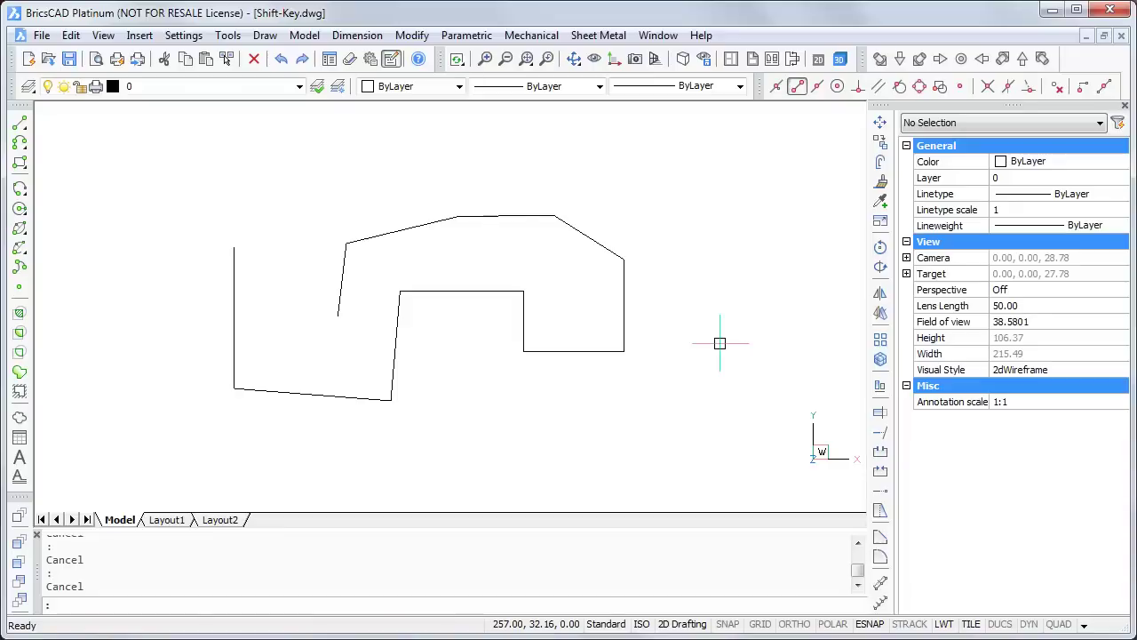
Step: Center the diamond grid and trim three segments, using all objects as boundaries
mouse_move(725, 343)
middle_mouse_down()
mouse_move(482, 385)
mouse_move(431, 350)
middle_mouse_up()
middle_click_drag(642, 317, 413, 381)
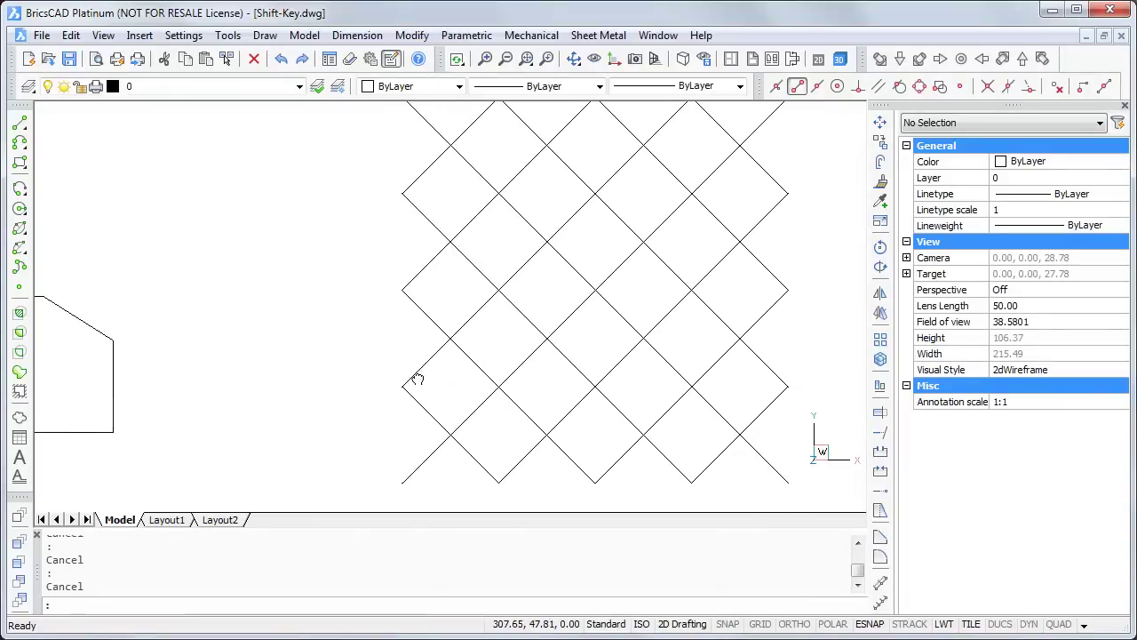
middle_click_drag(635, 344, 518, 352)
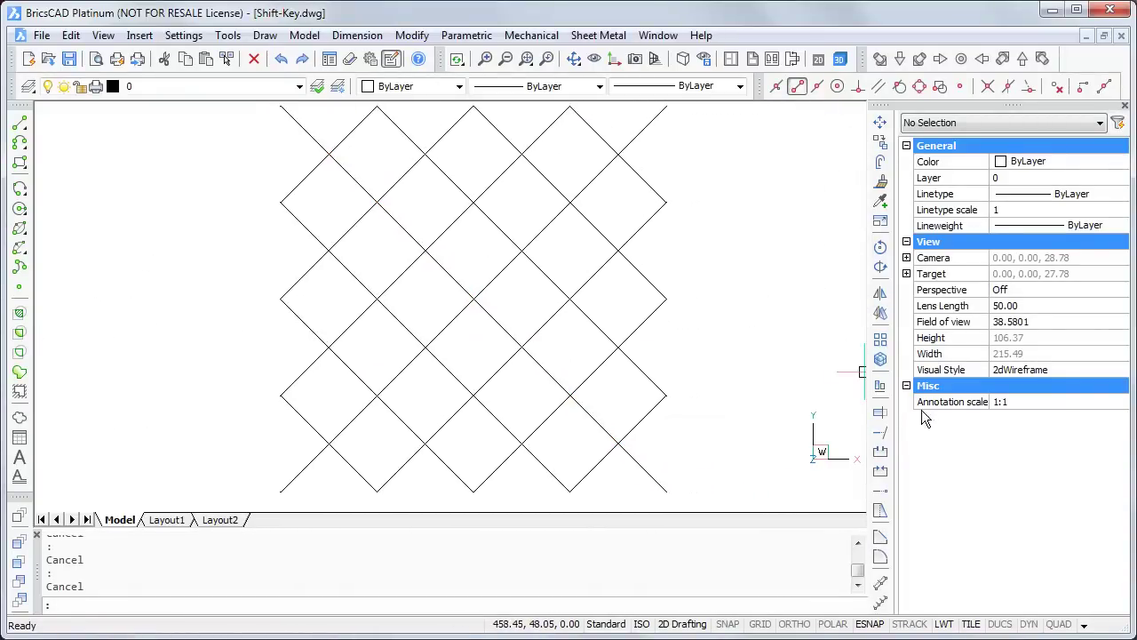
left_click(894, 423)
key("Return")
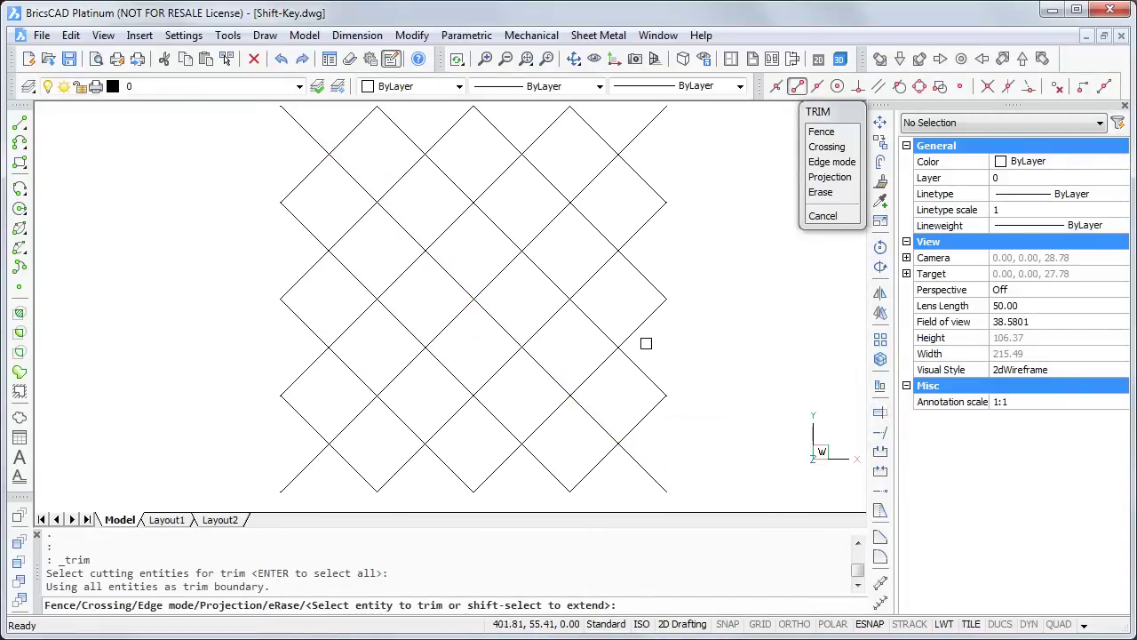
left_click(589, 268)
left_click(581, 305)
left_click(563, 305)
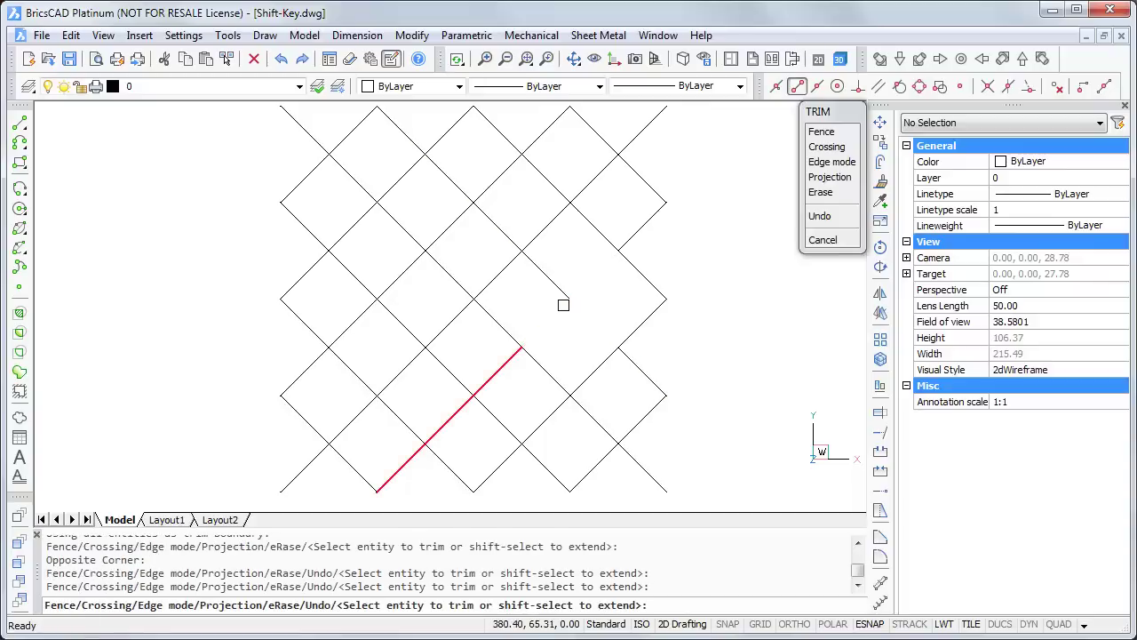
Step: Trim more segments with crossing windows, plus the diamond peak and lower V branches
left_click(563, 282)
left_click(443, 223)
left_click(401, 239)
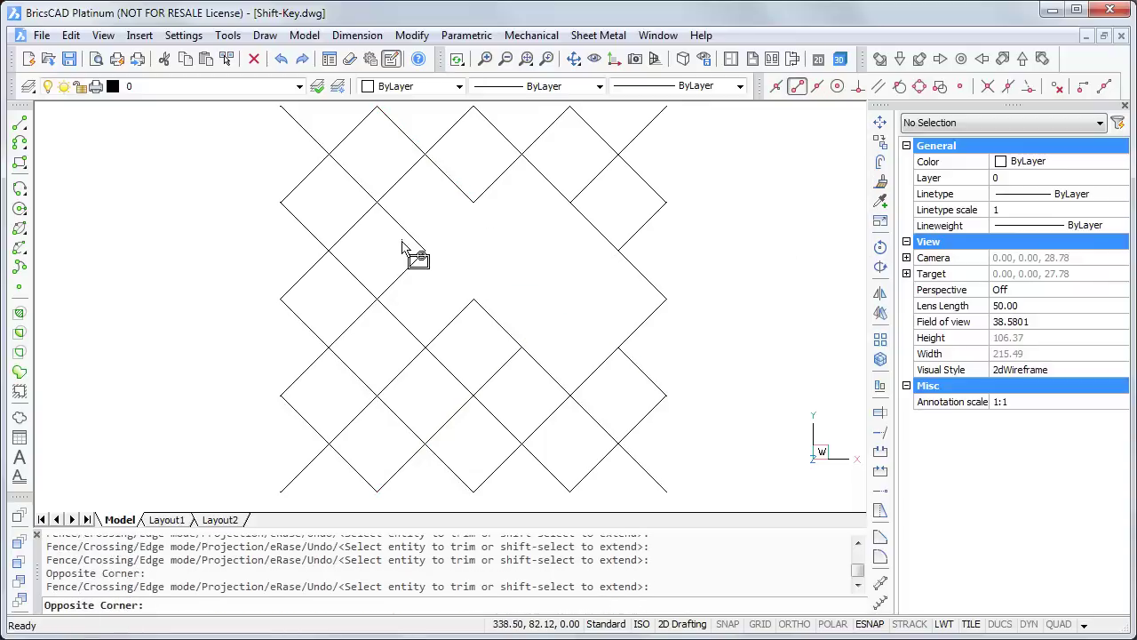
left_click(411, 276)
left_click(398, 320)
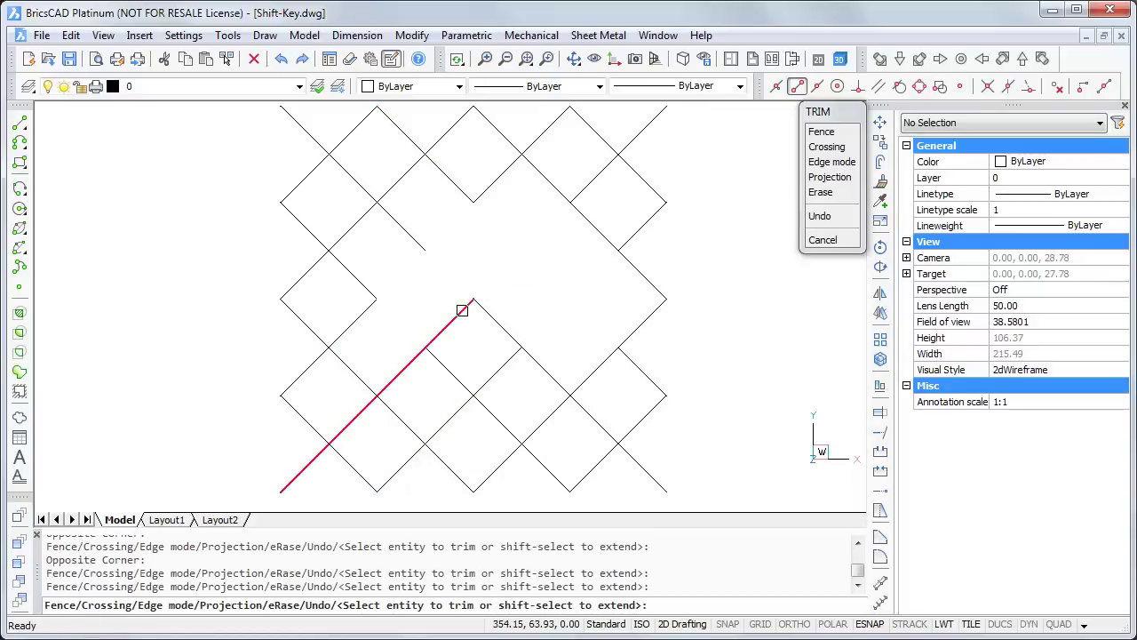
left_click(471, 310)
left_click(464, 308)
left_click(435, 354)
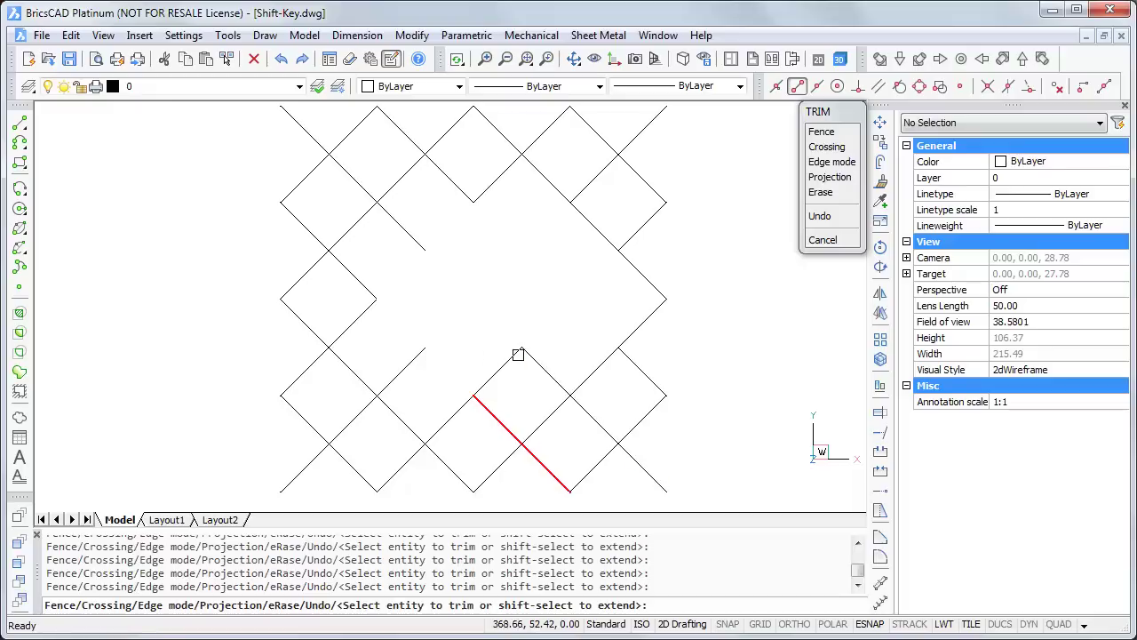
left_click(514, 357)
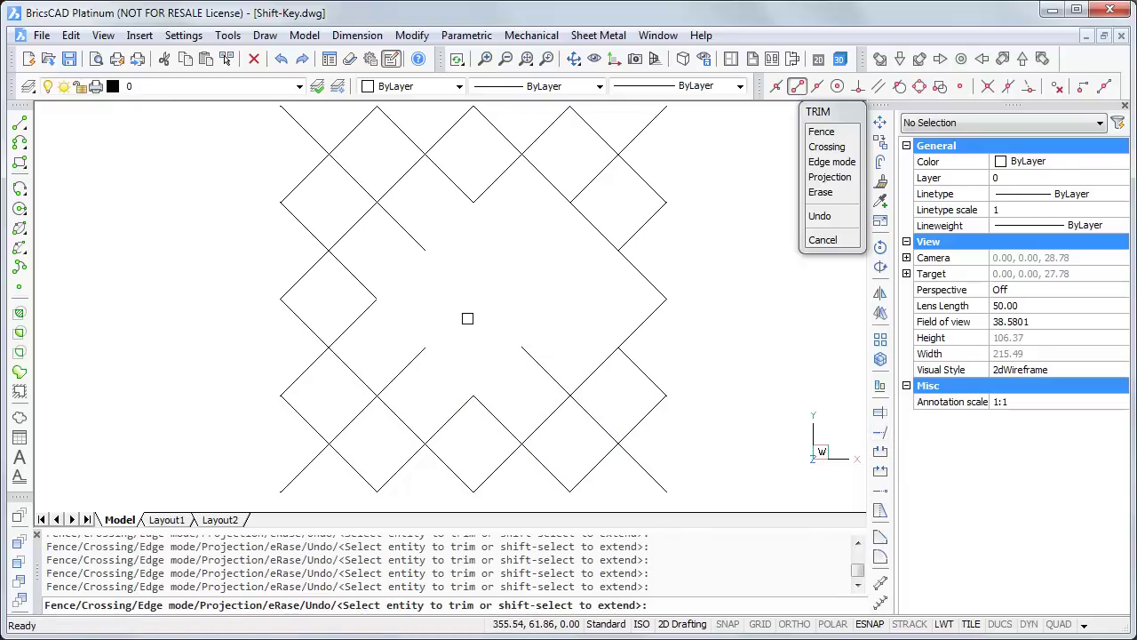
Step: Extend the lower-left, left, lower and upper diagonals back to the grid edge
left_click(413, 356, "shift")
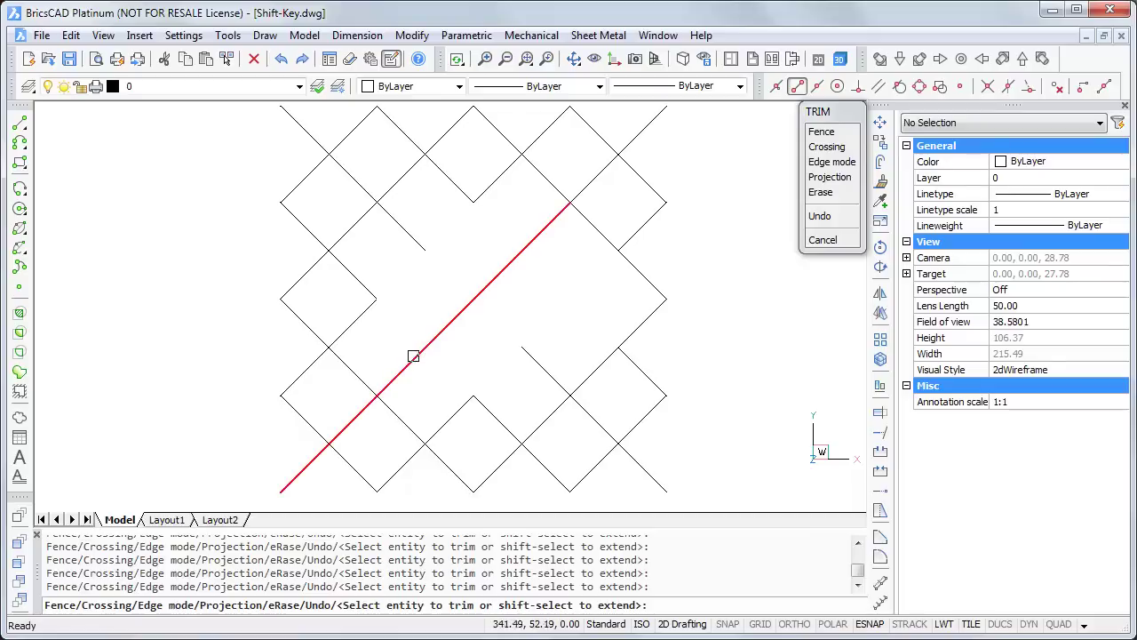
left_click(362, 314, "shift")
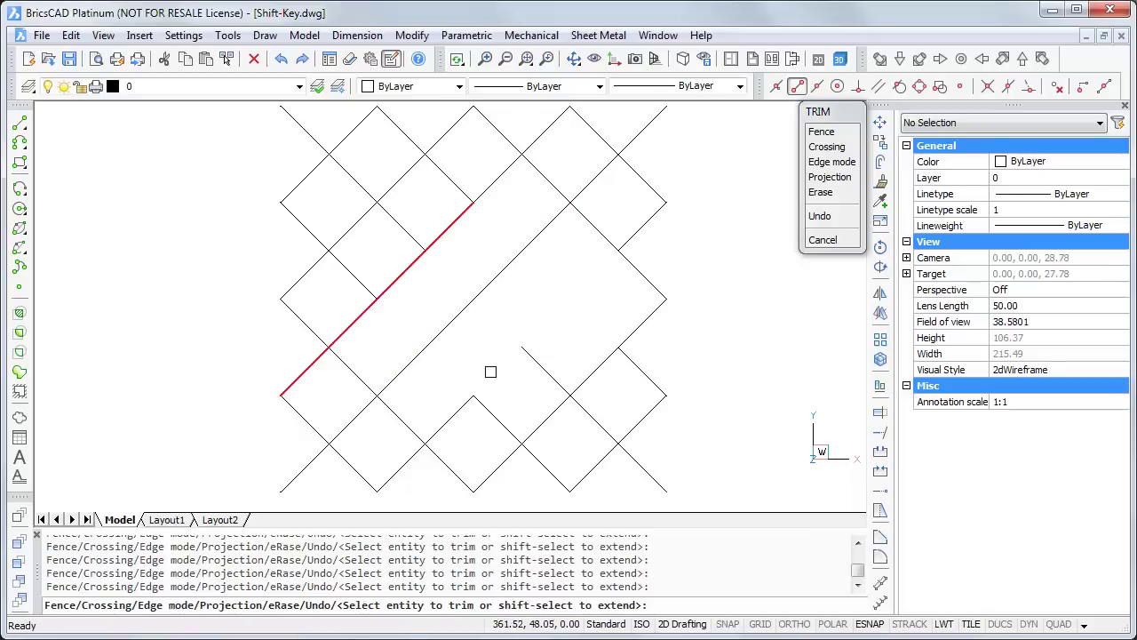
left_click(456, 411, "shift")
left_click(507, 364, "shift")
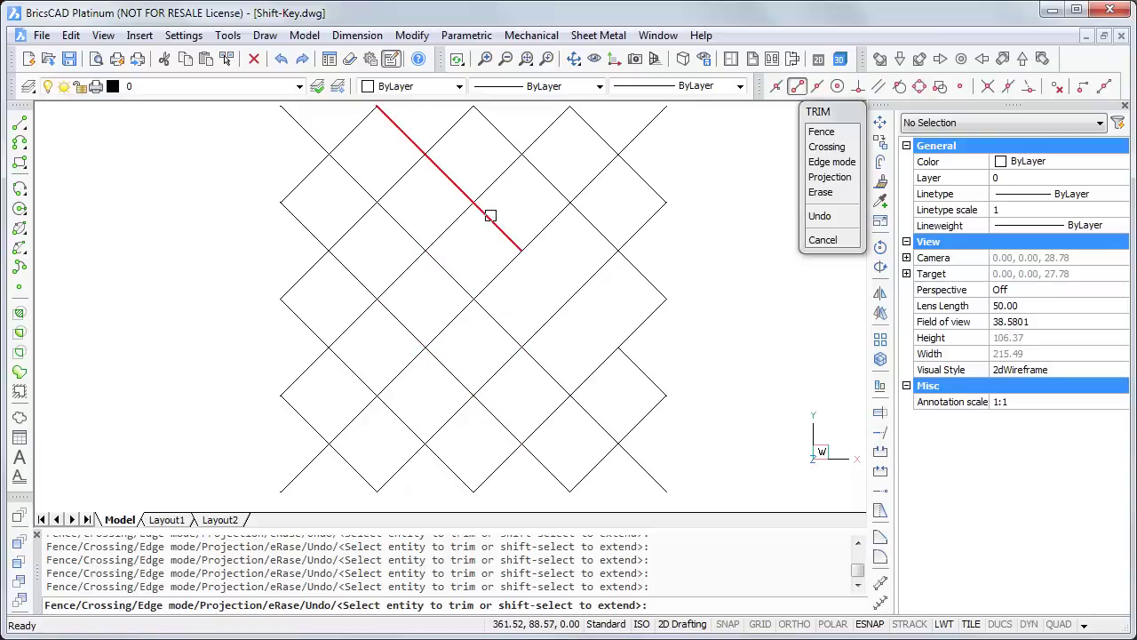
left_click(490, 216, "shift")
left_click(553, 283, "shift")
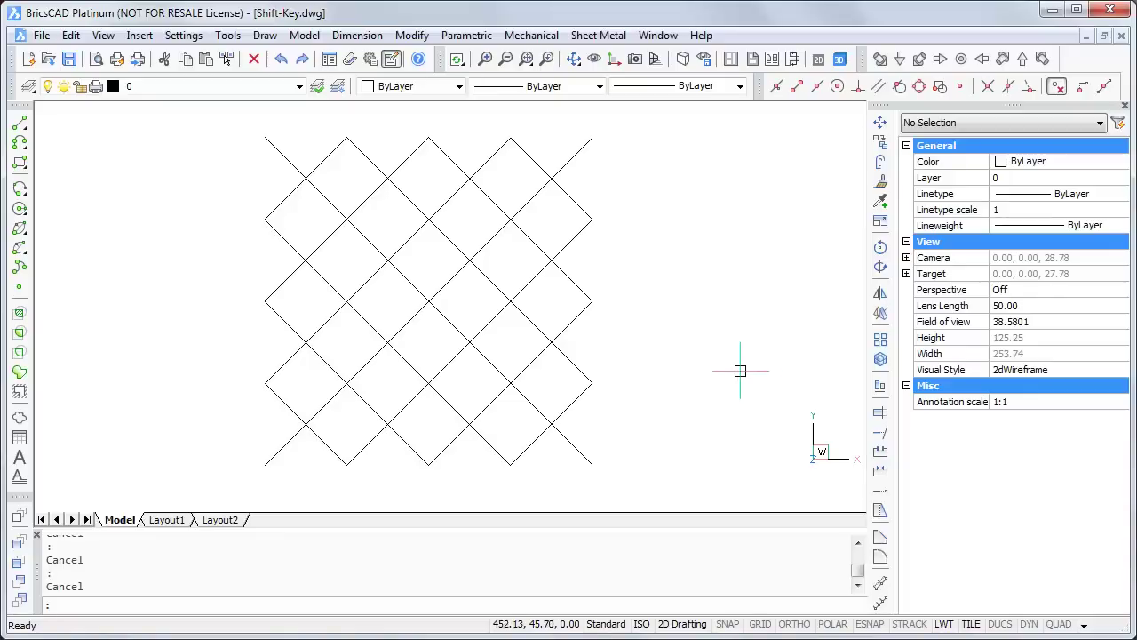
Step: Move the long diagonal from its midpoint to the endpoint at the grid's top-right corner
left_click(453, 242)
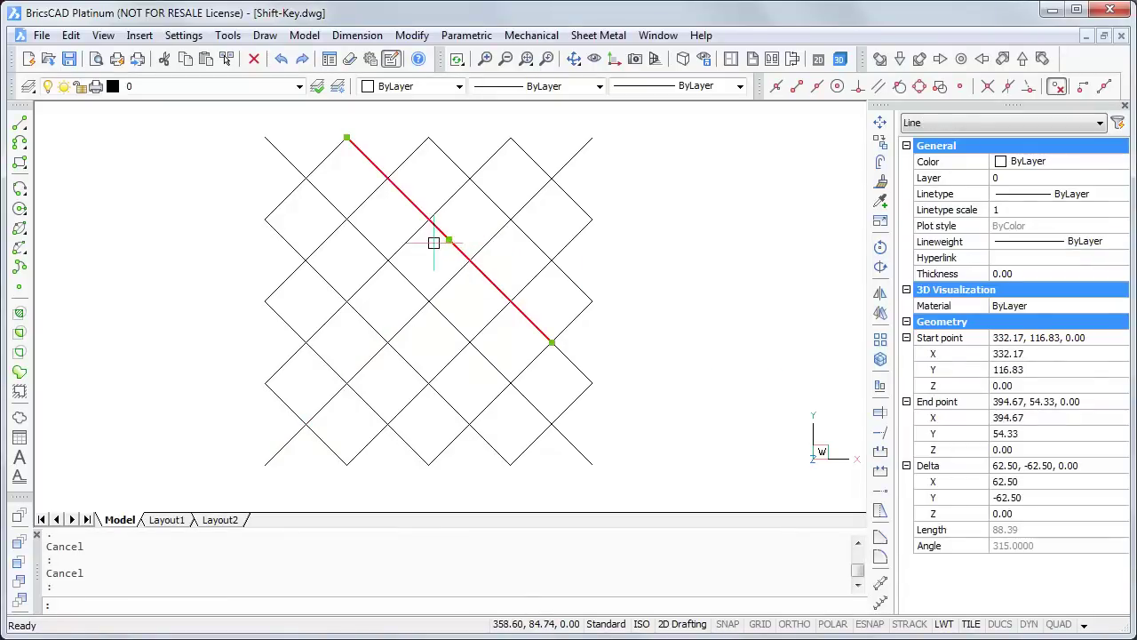
left_click(880, 122)
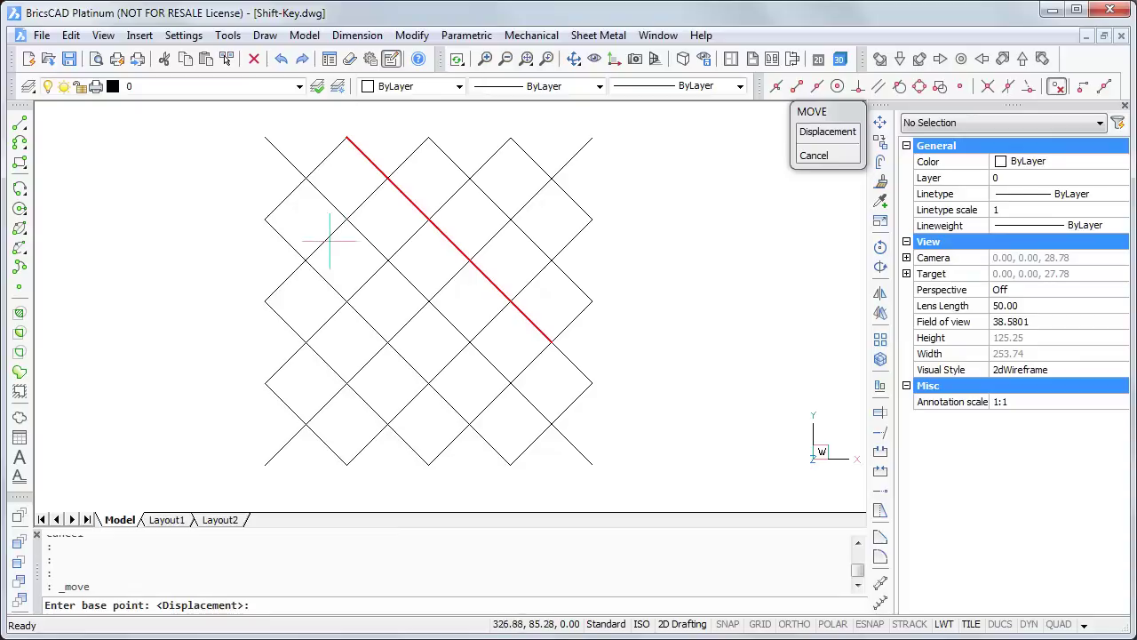
right_click(404, 232, "shift")
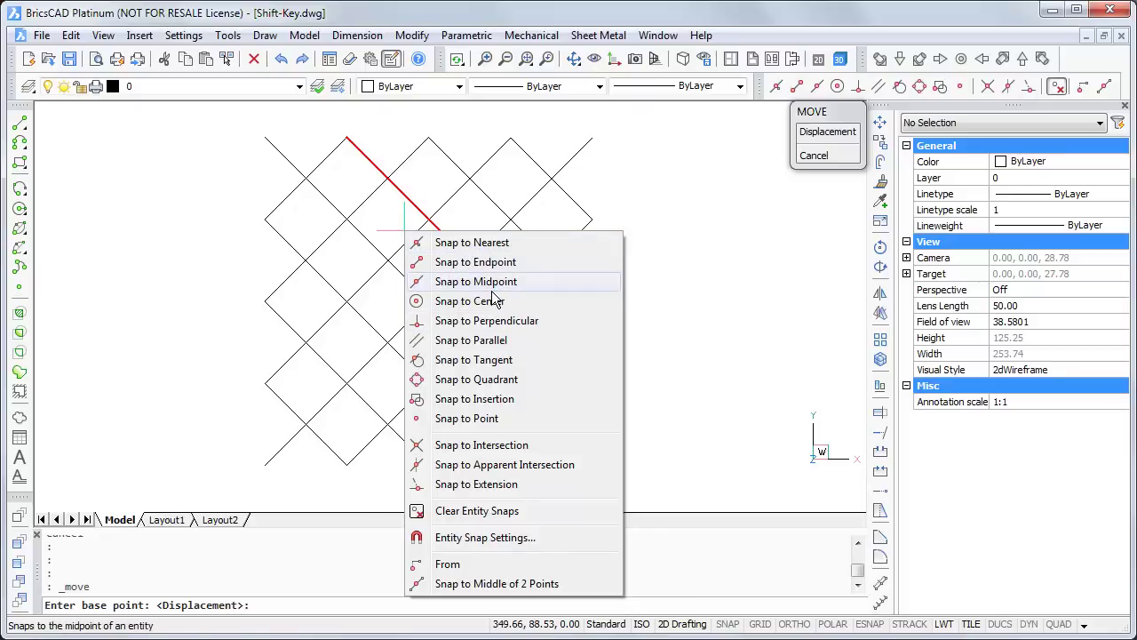
left_click(490, 288)
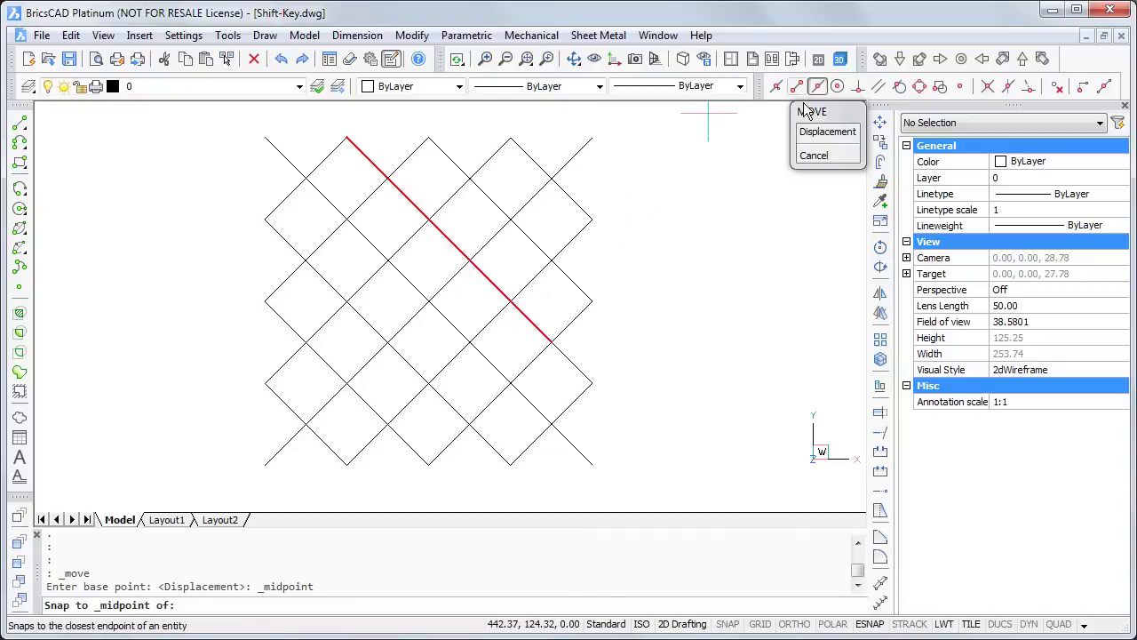
left_click(450, 240)
right_click(573, 169, "shift")
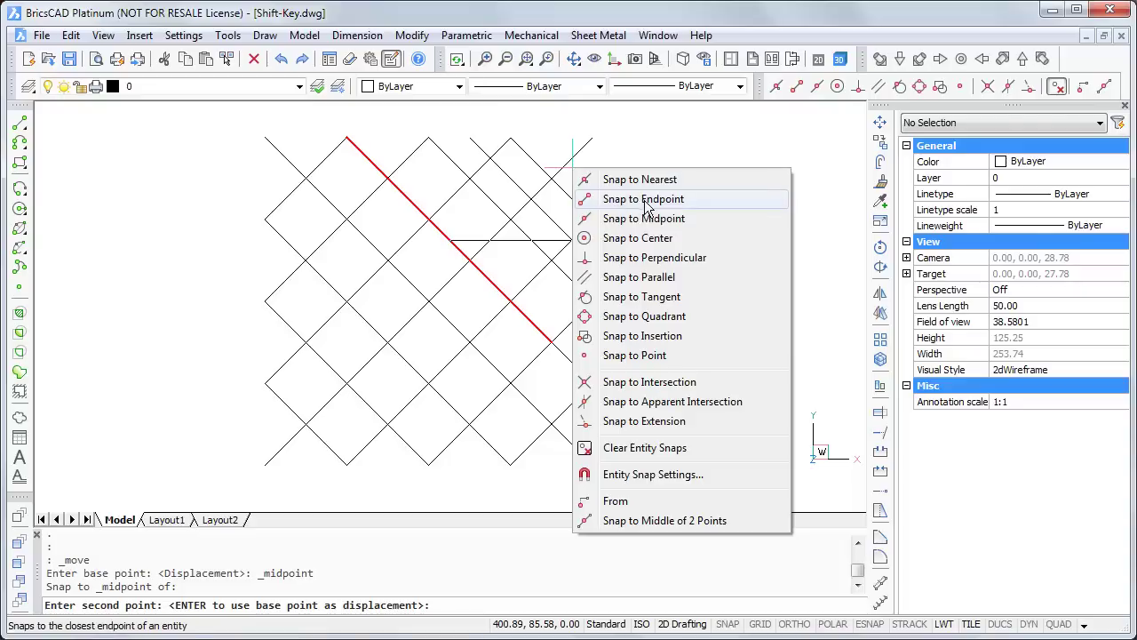
left_click(643, 200)
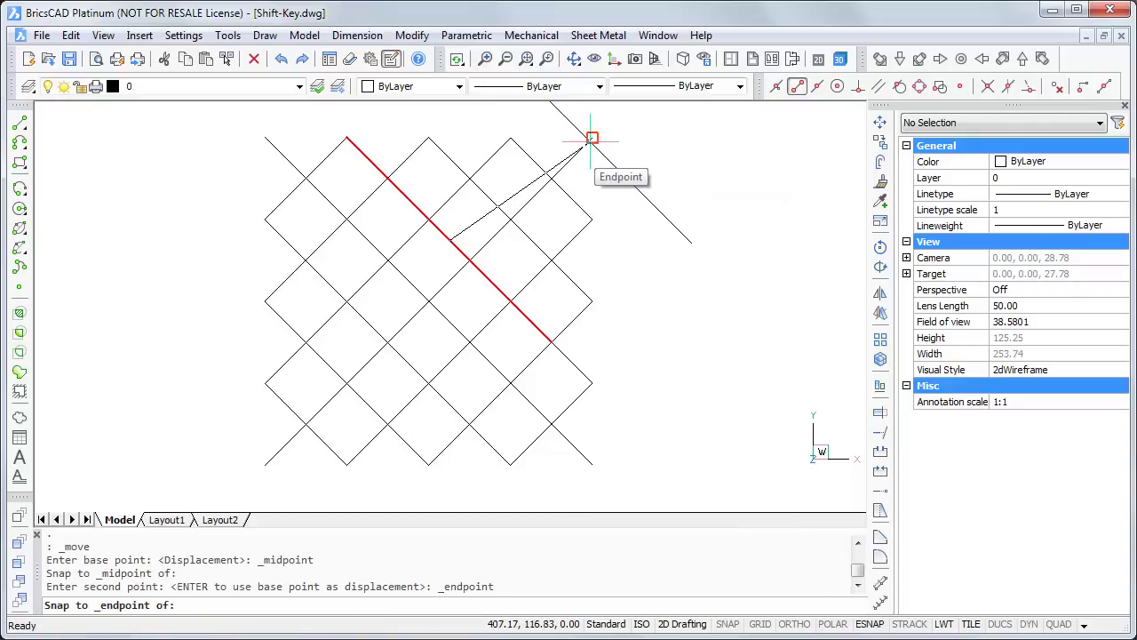
left_click(590, 141)
middle_click_drag(697, 297, 698, 343)
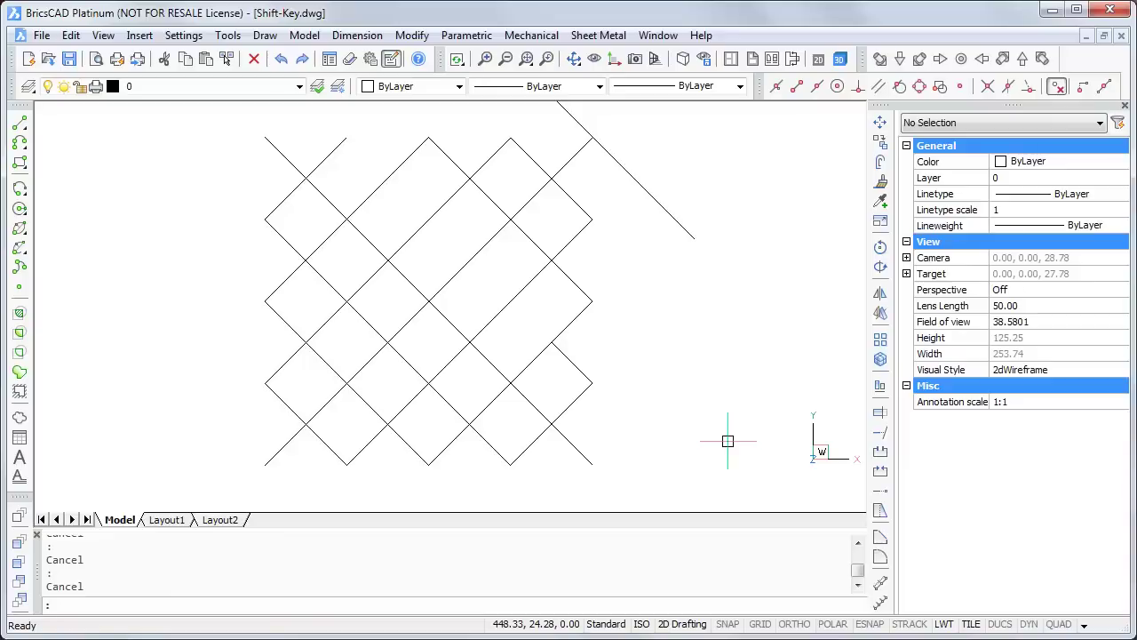
Step: Zoom out and orbit to a tilted 3D view showing the box, cylinder, circles, outline and lattice
scroll(728, 439, "down", 5)
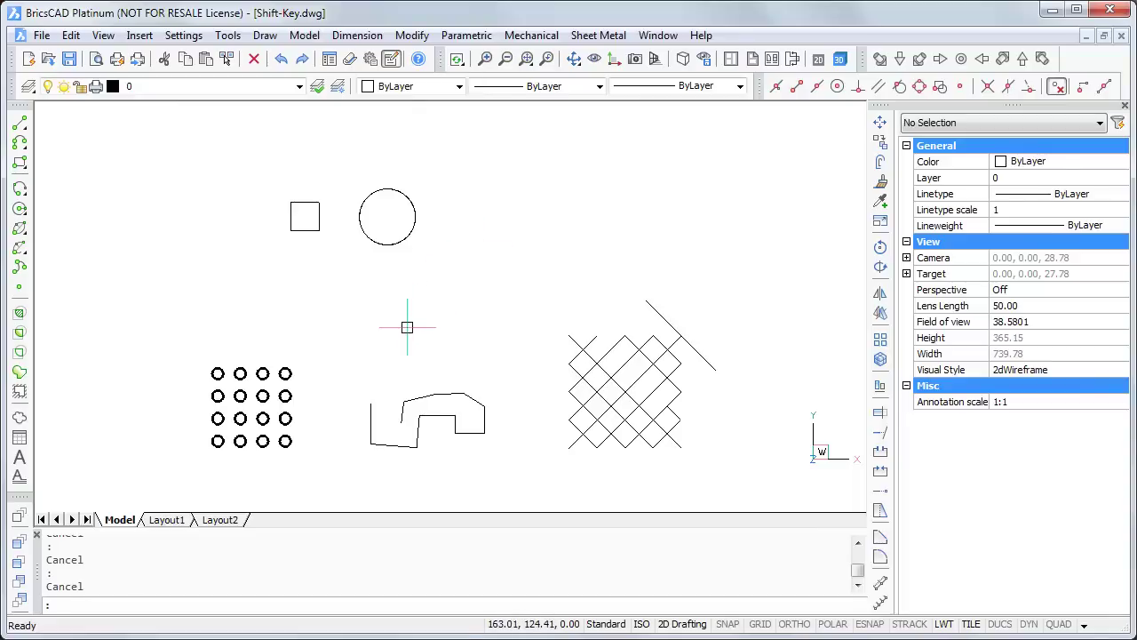
middle_click_drag(413, 334, 520, 266, "shift")
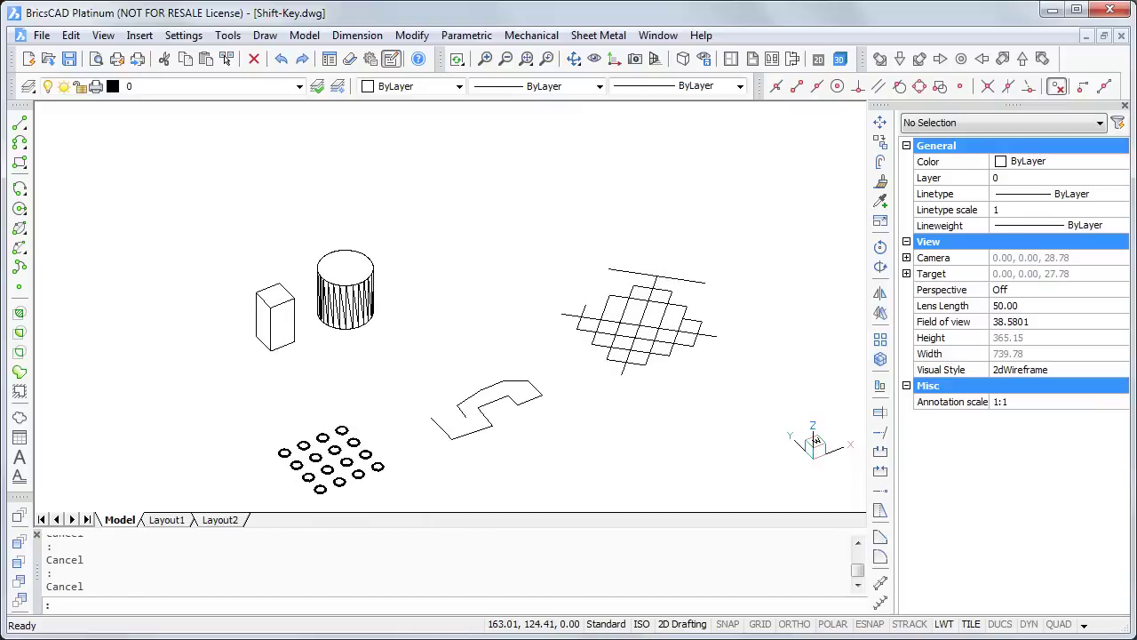
middle_click_drag(440, 354, 709, 366, "shift")
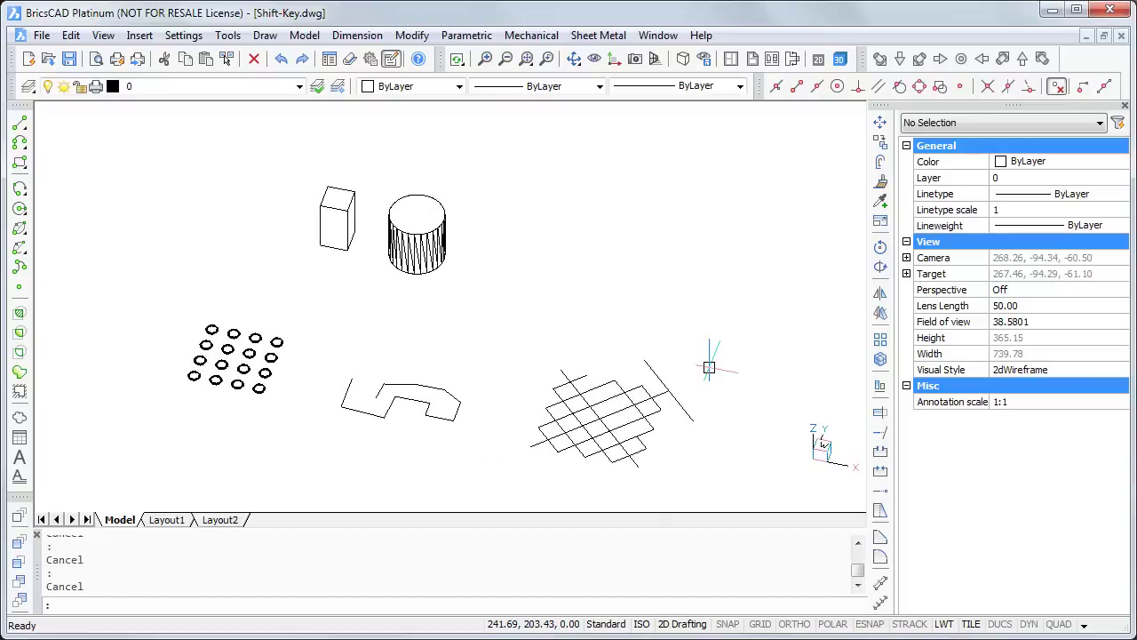